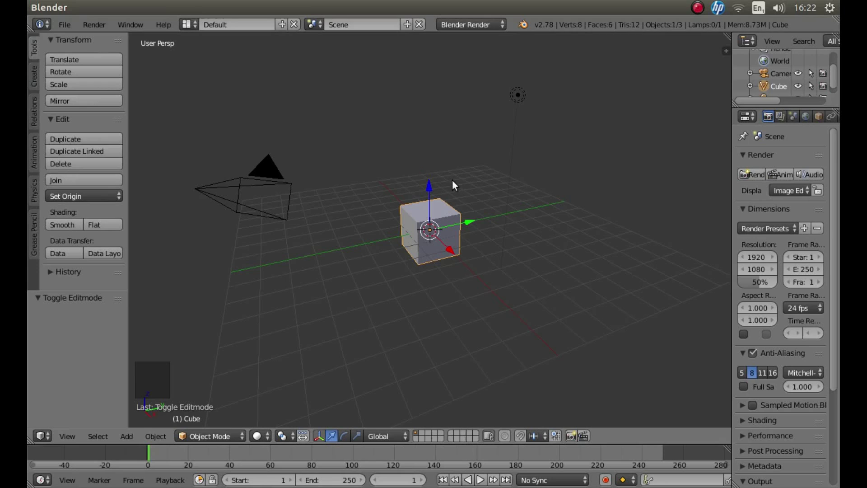
- Delete the default cube and add a Plane mesh at the origin
key(x)
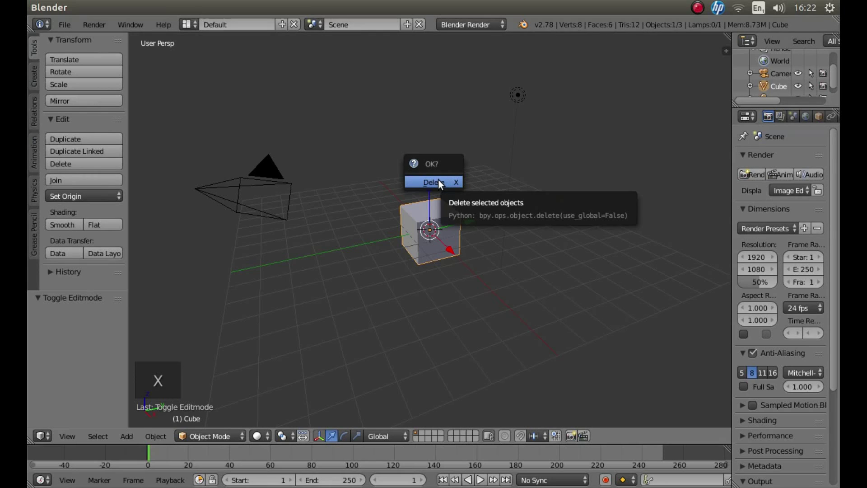
click(439, 183)
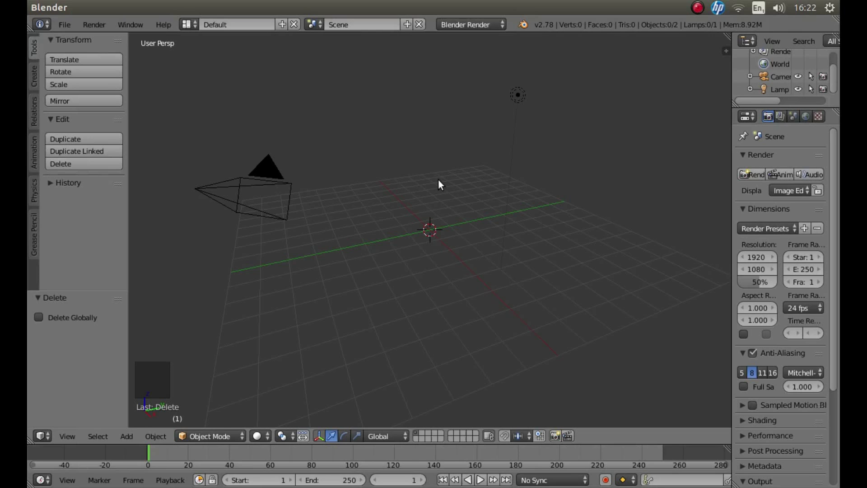
key(shift+a)
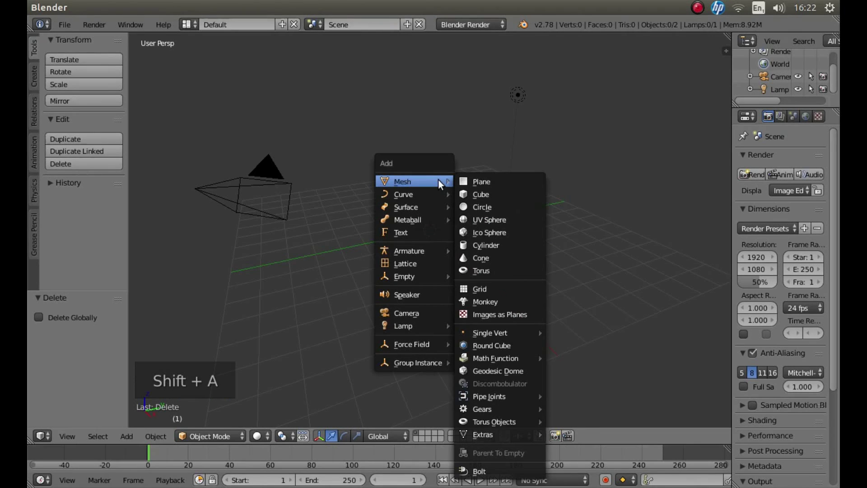
click(484, 180)
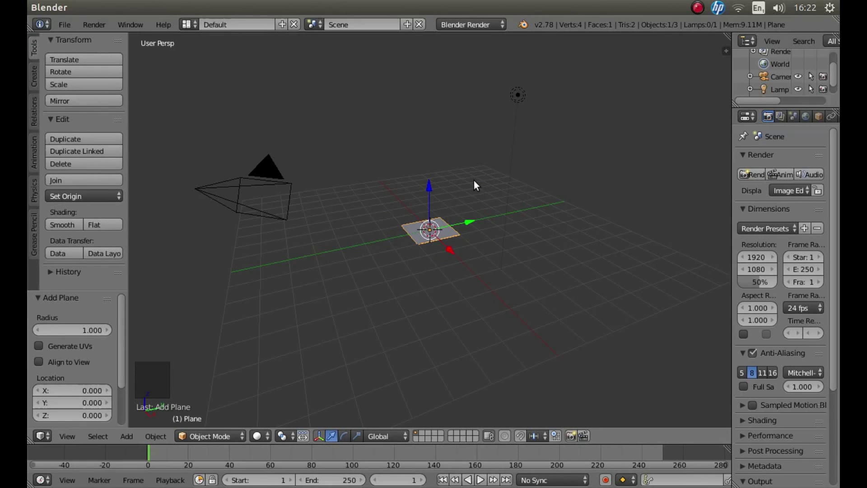
- Switch to Top Orthographic view and zoom in on the plane
key(KP_7)
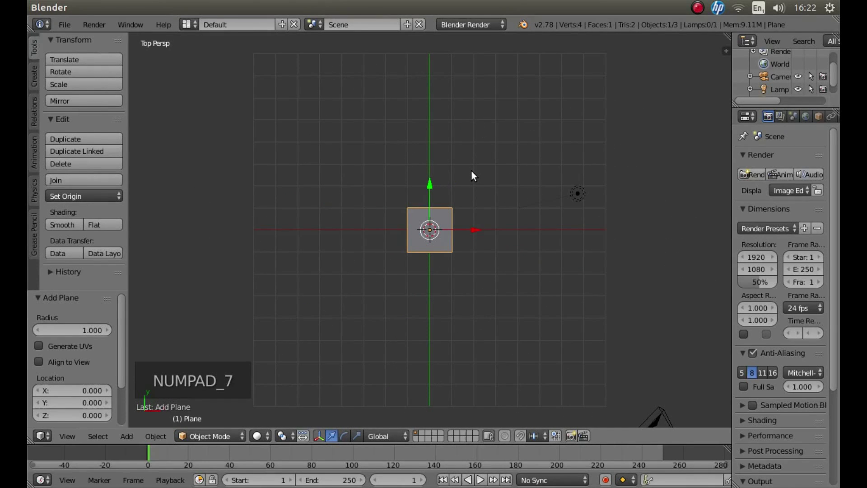
key(KP_5)
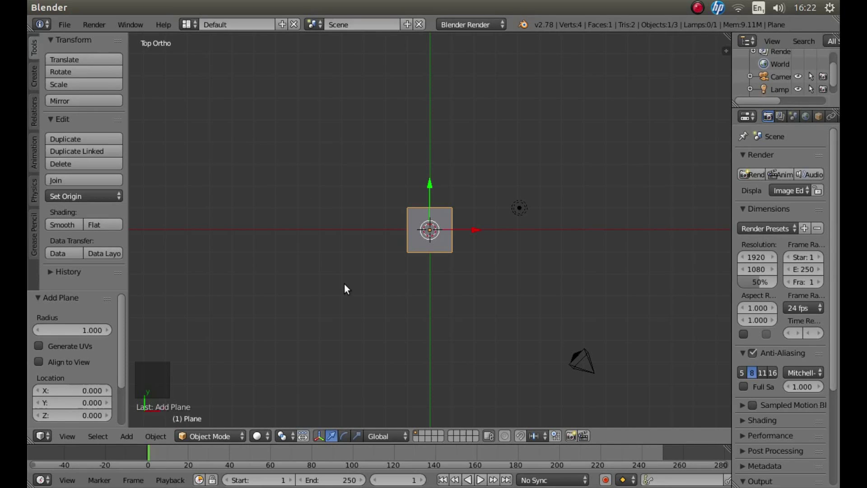
scroll(377, 300, up, 8)
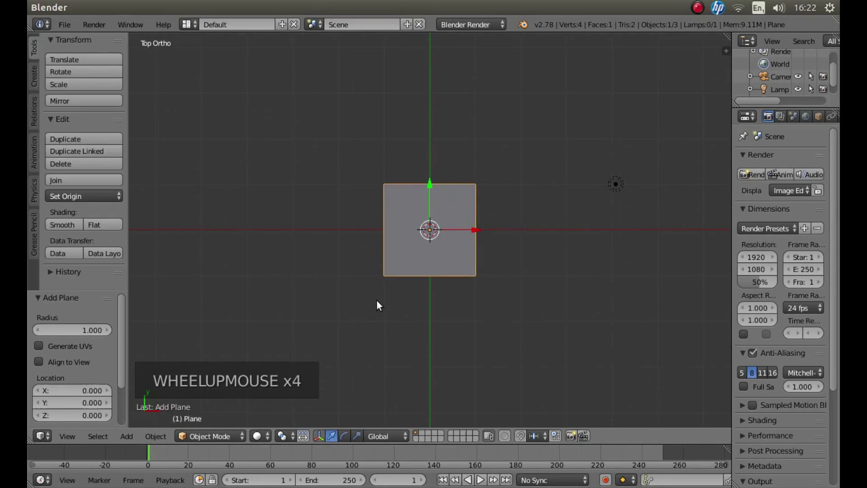
scroll(378, 305, up, 1)
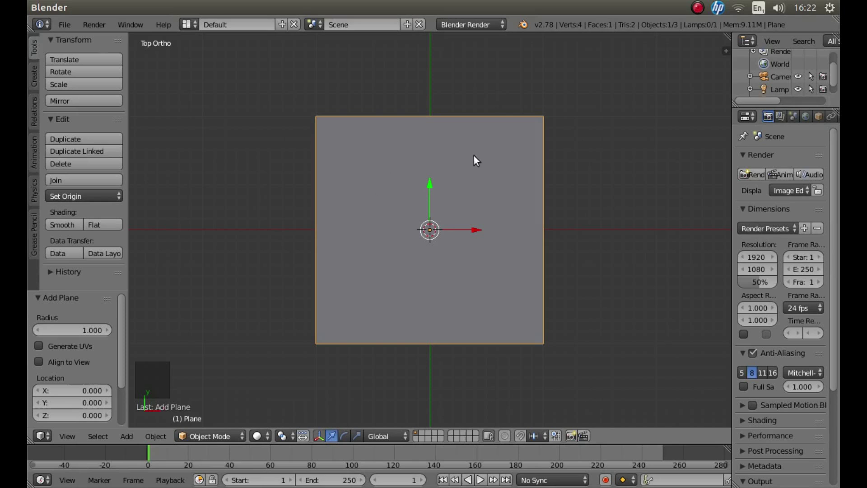
- In Edit Mode, inset the plane's face with a thickness of 0.3859
key(Tab)
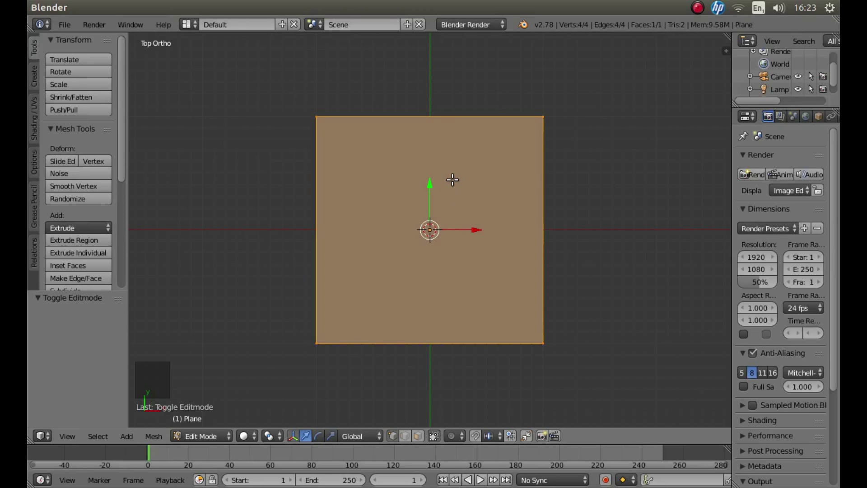
key(i)
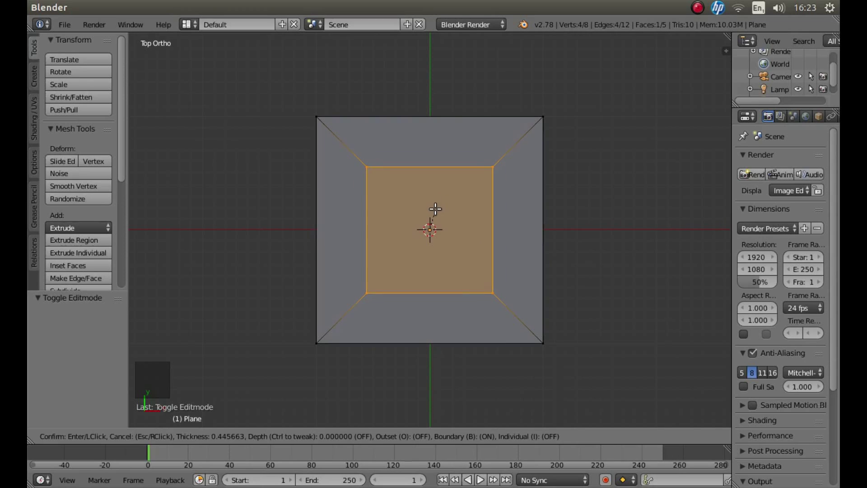
click(435, 202)
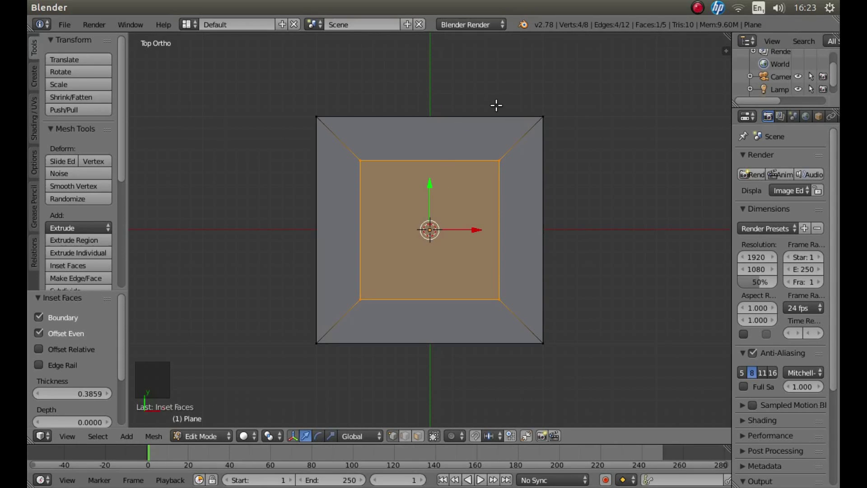
- Scale the inner face to 0.623, then try moving it up-right and undo
key(s)
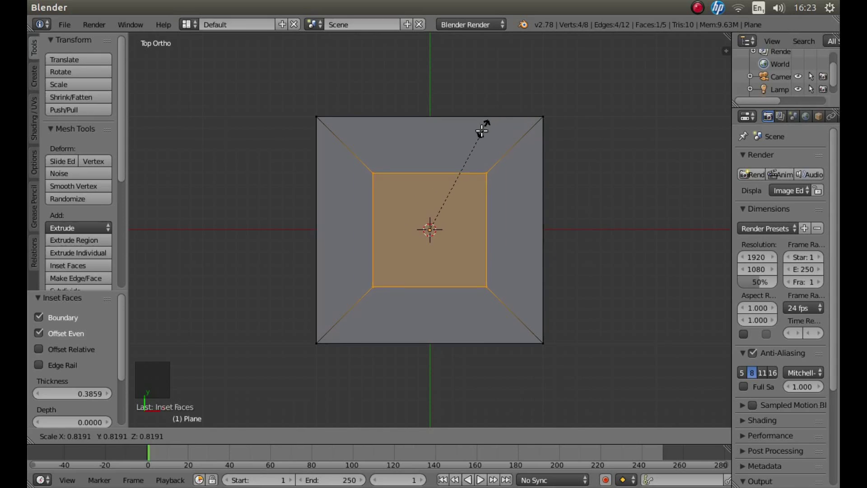
click(476, 155)
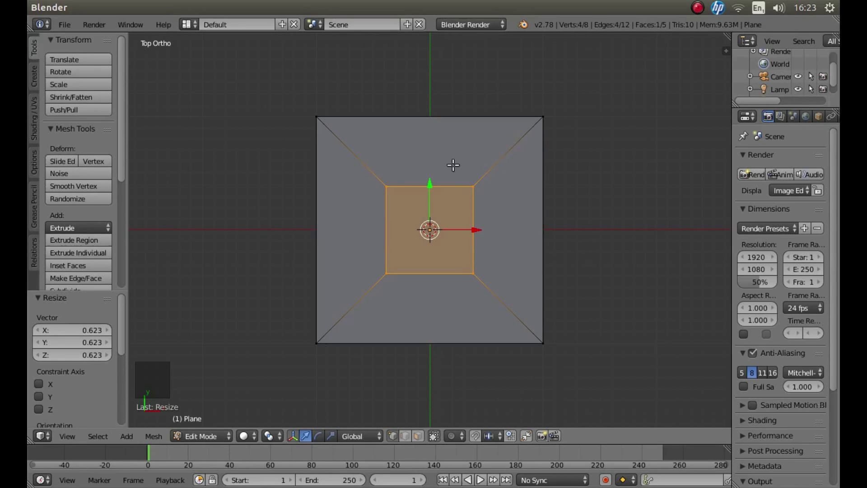
key(g)
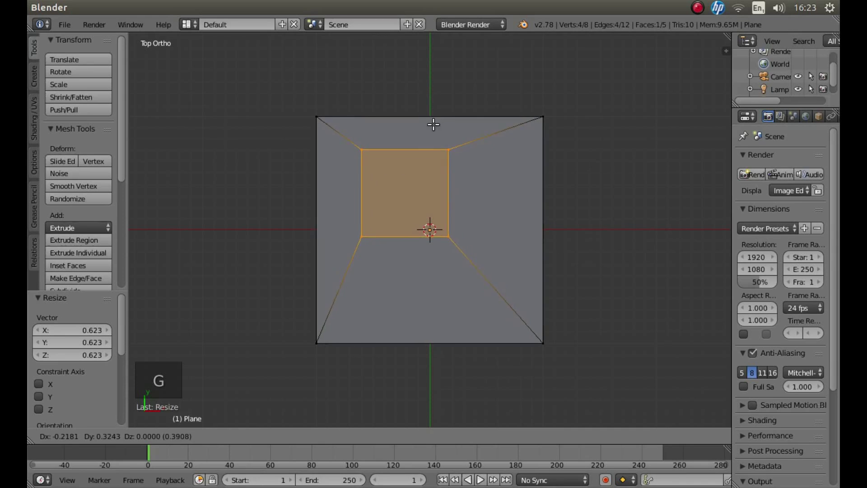
click(492, 152)
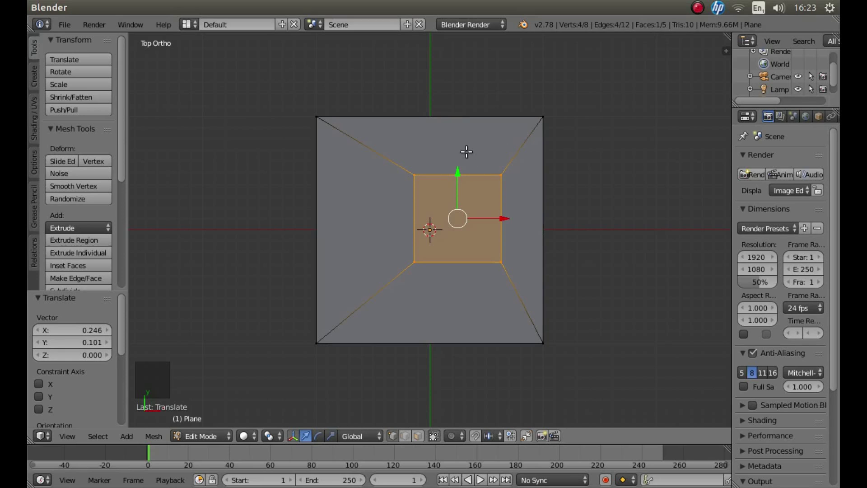
key(ctrl+z)
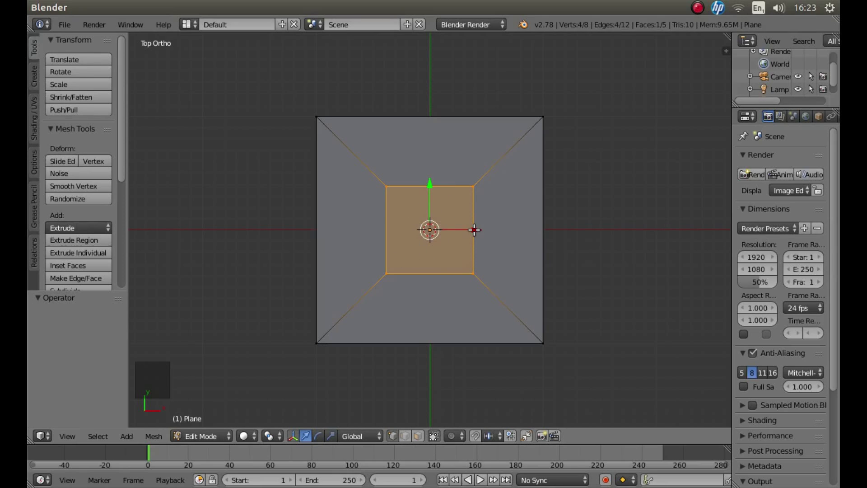
- Try moving the inner face along X and Y with the gizmo arrows, then undo both moves
drag(476, 230, 461, 256)
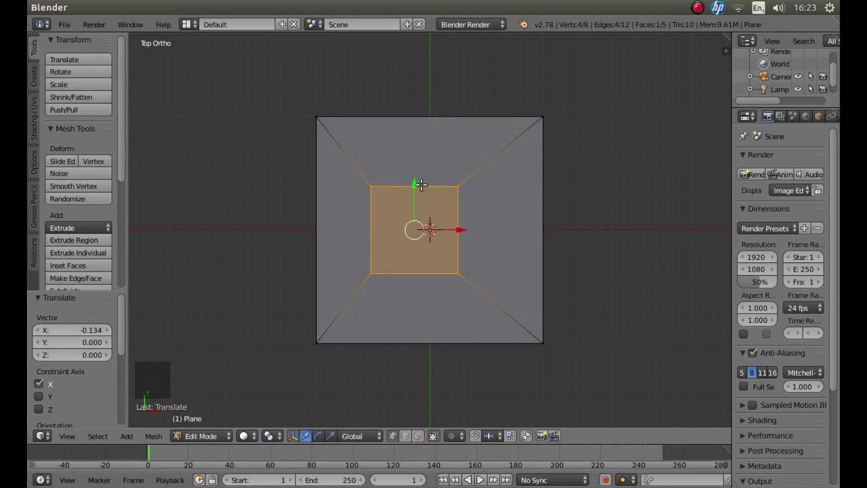
mouse_move(414, 184)
mouse_down()
mouse_move(417, 148)
mouse_move(416, 188)
mouse_move(429, 226)
mouse_move(422, 180)
mouse_up()
key(ctrl+z)
key(ctrl+z)
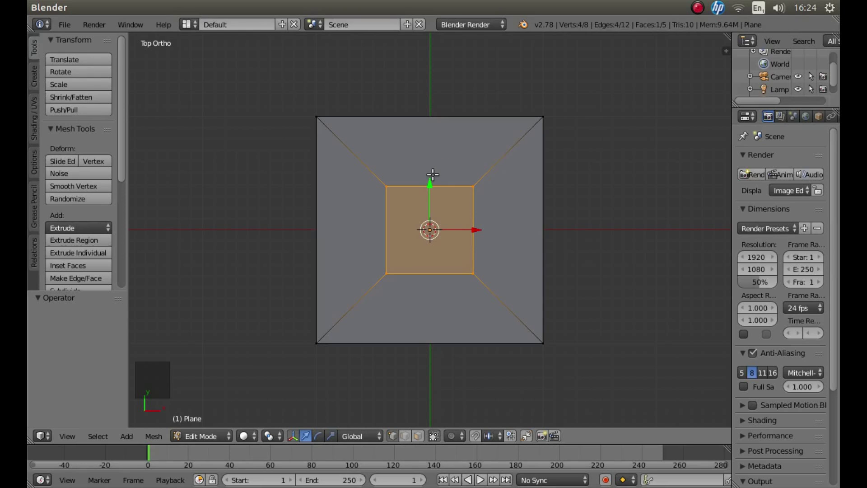
- Try stretching the inner face along Y, undo it, then widen it along X
key(s)
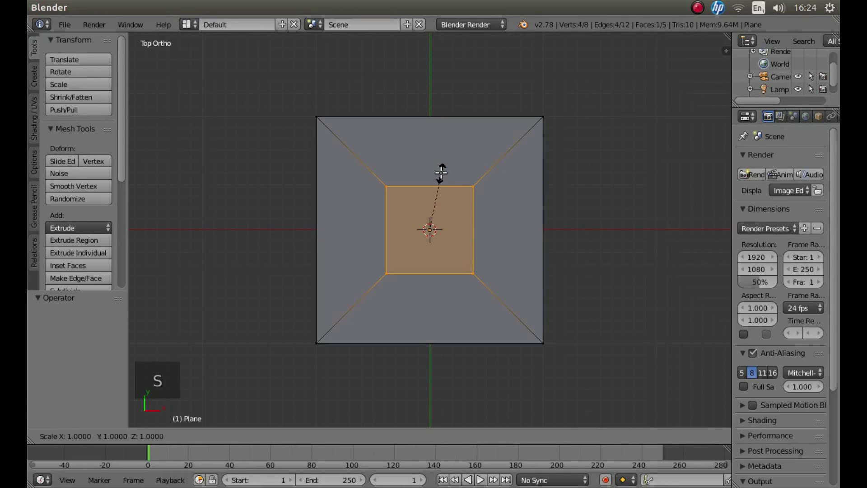
key(y)
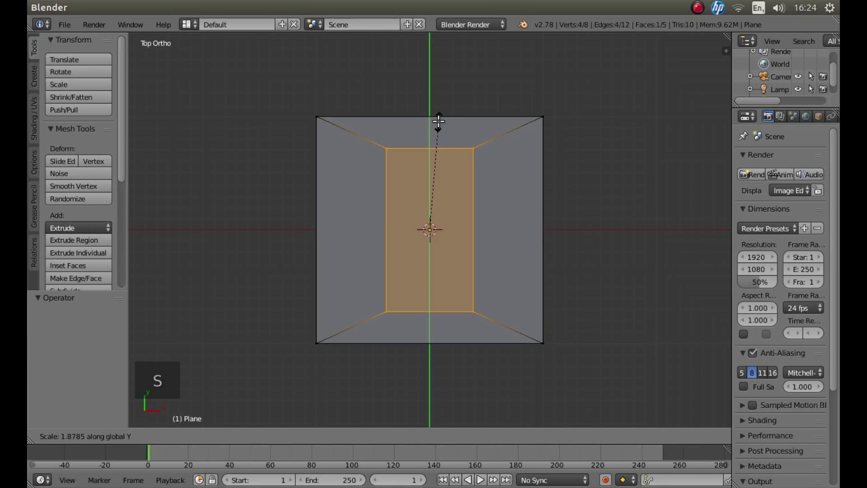
click(438, 121)
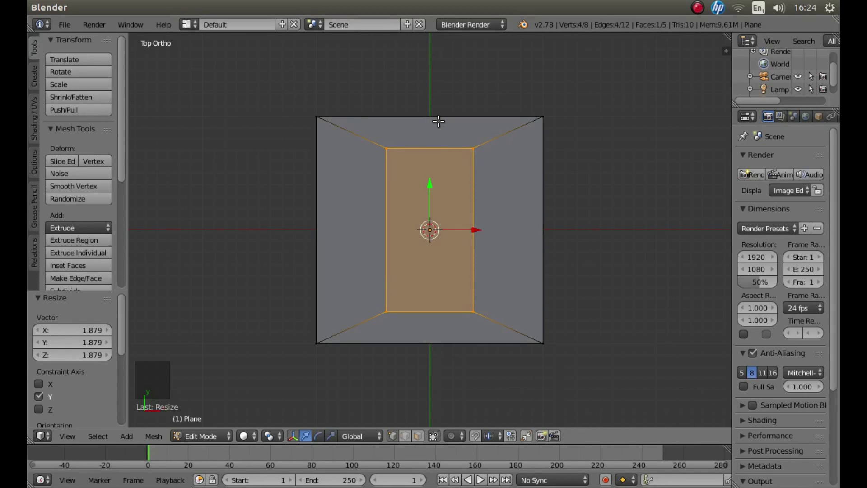
key(ctrl+z)
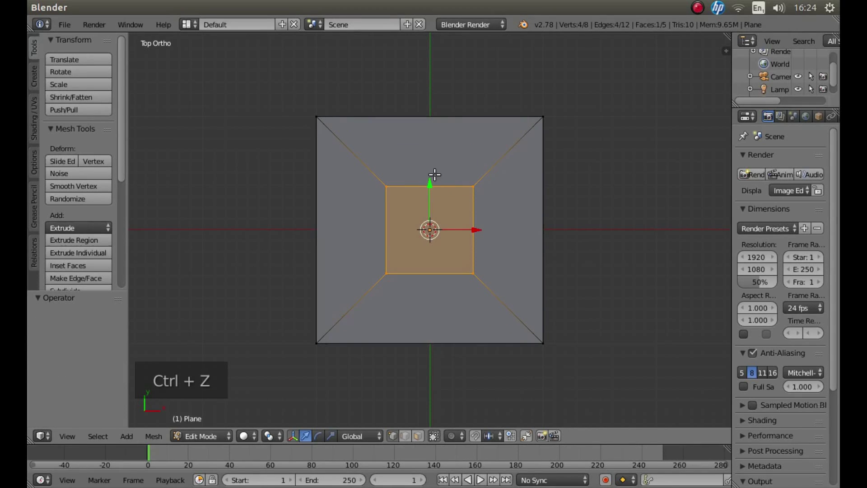
key(s)
key(x)
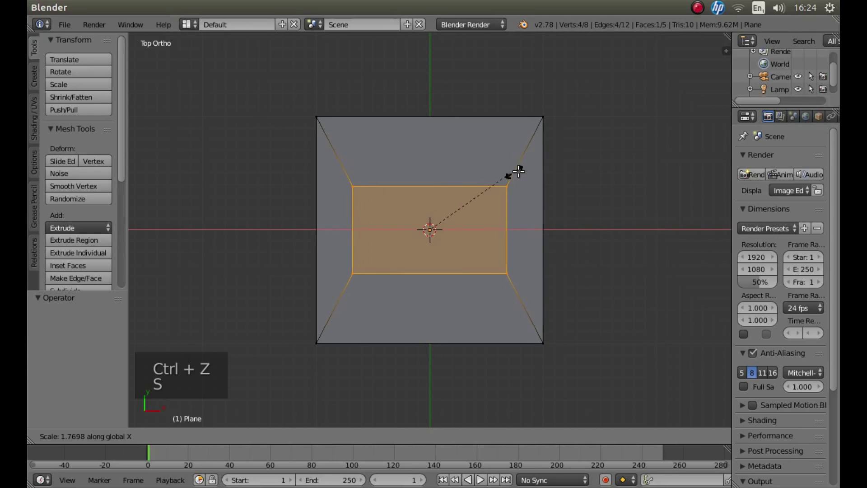
click(523, 171)
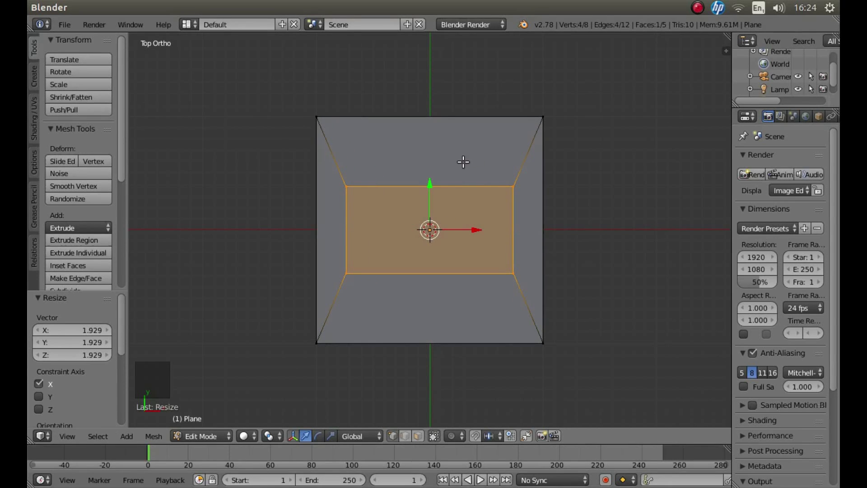
- Rotate the inner face about 30 degrees, then undo the rotation and widening
key(r)
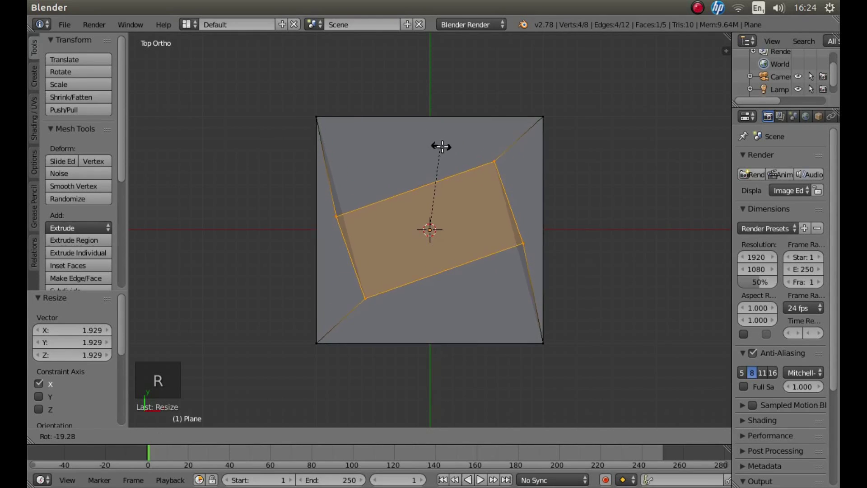
click(465, 206)
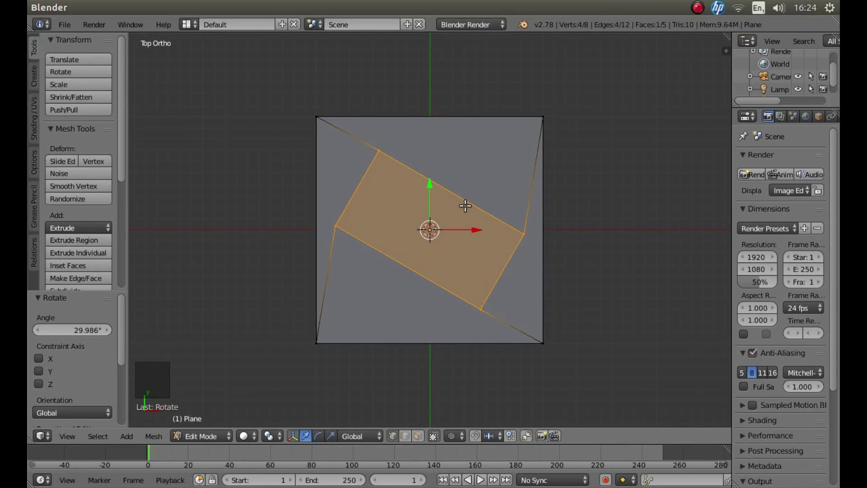
key(ctrl+z)
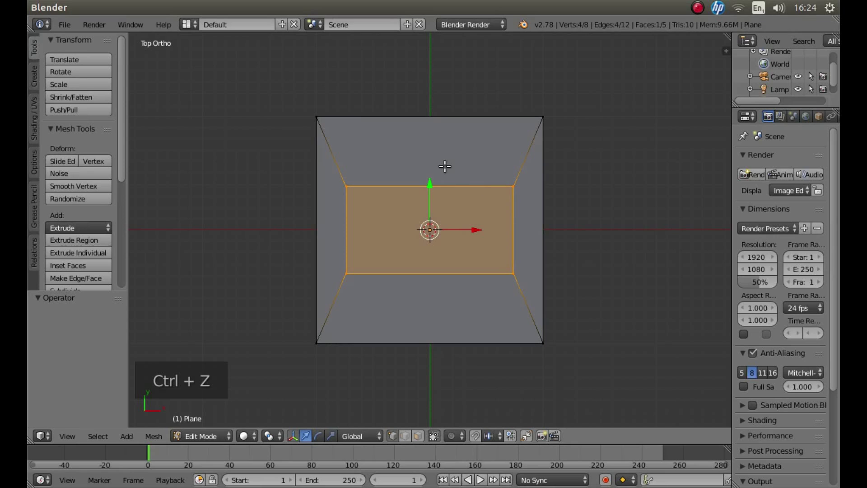
key(ctrl+z)
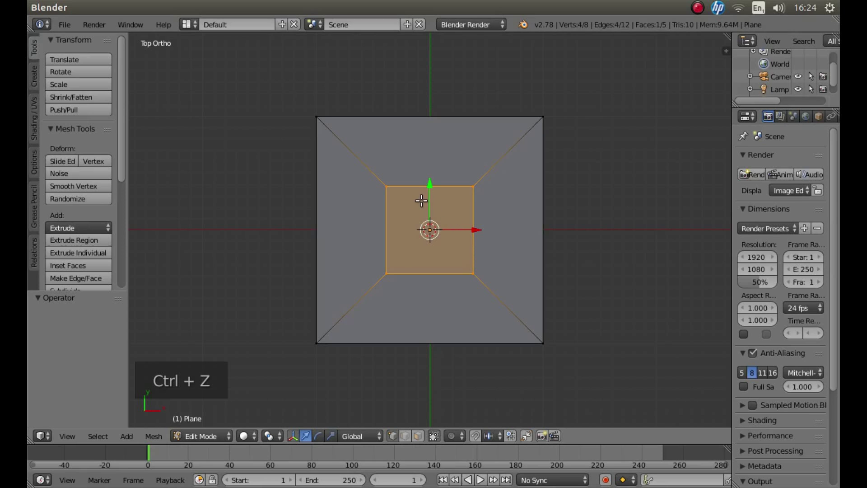
- Move the inner face up and to the left, then delete it to leave a hole
key(g)
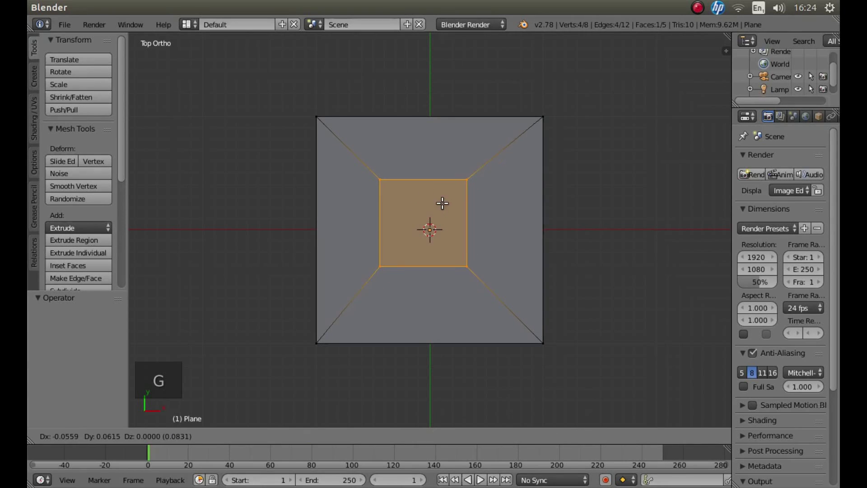
click(406, 170)
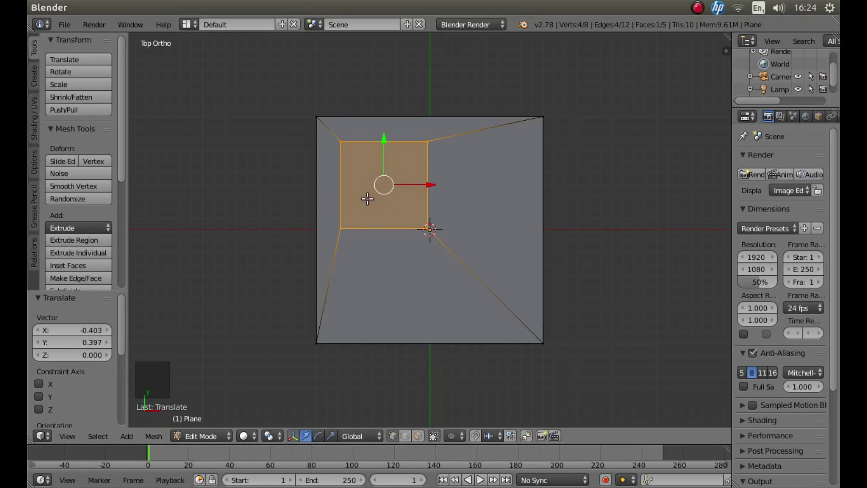
key(x)
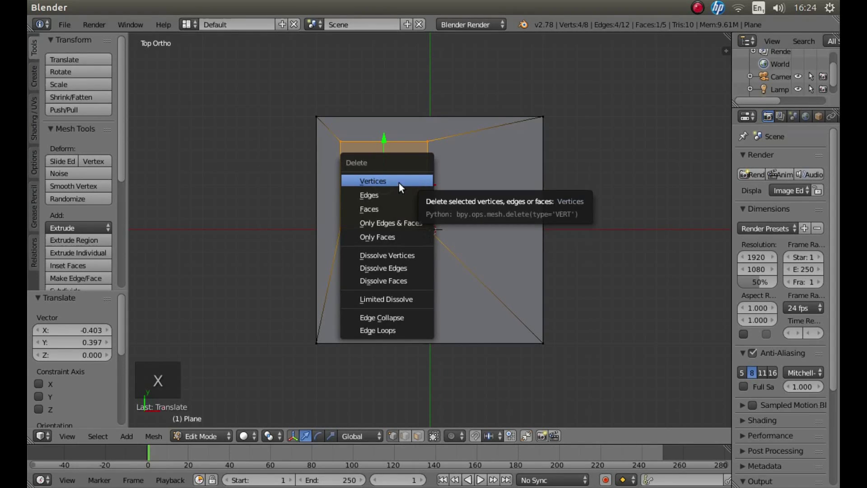
click(372, 211)
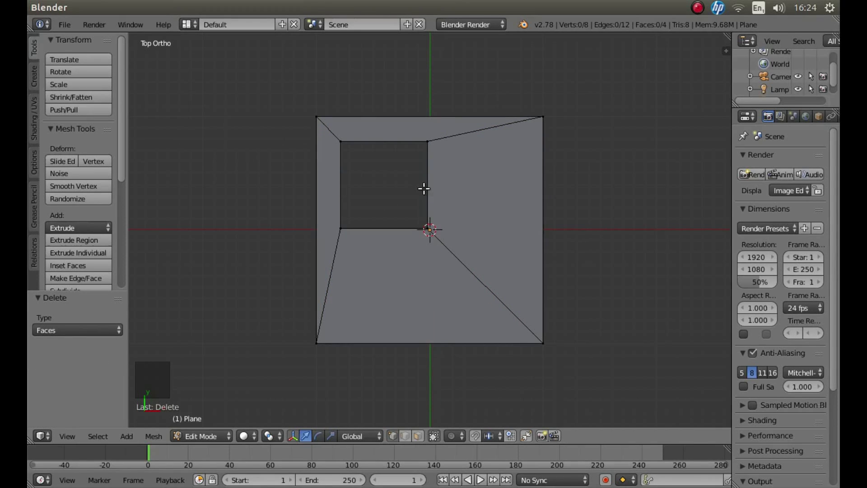
- From the front view, extrude all of the mesh 2 units up along Z, then orbit to inspect the hole
key(KP_1)
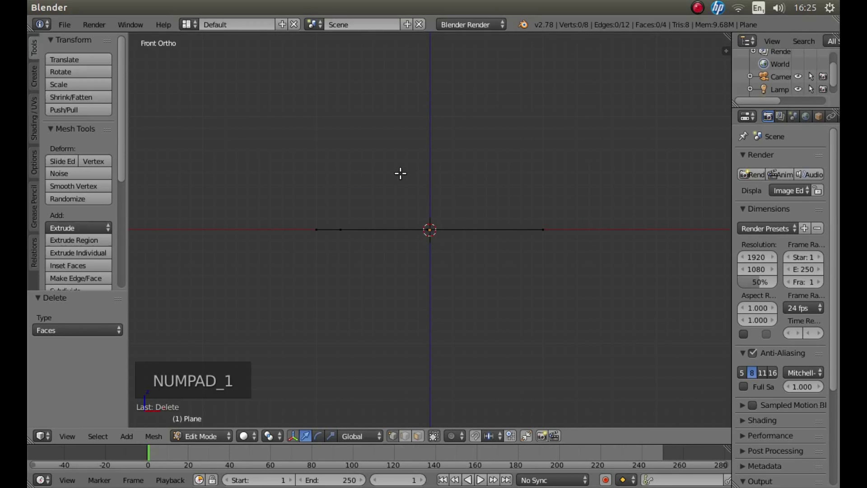
key(a)
key(a)
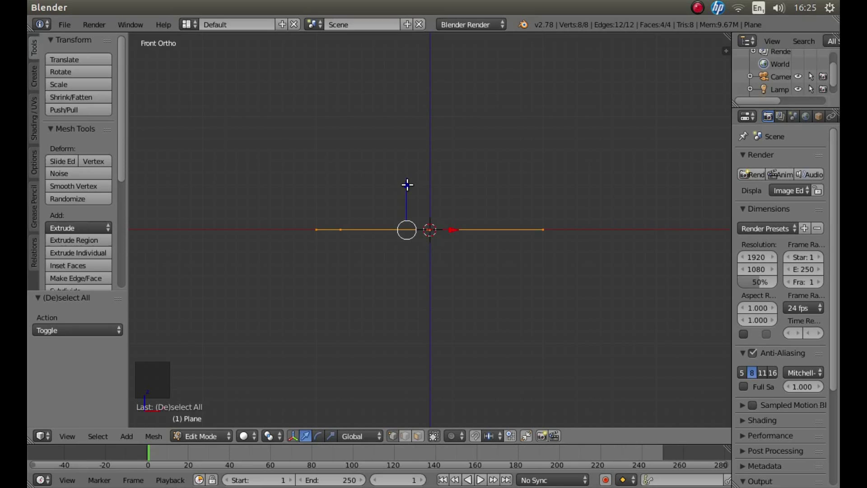
key(e)
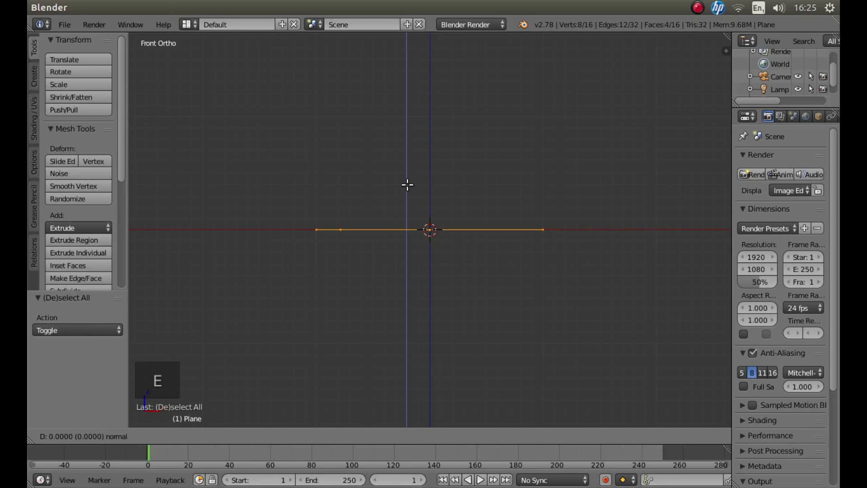
key(2)
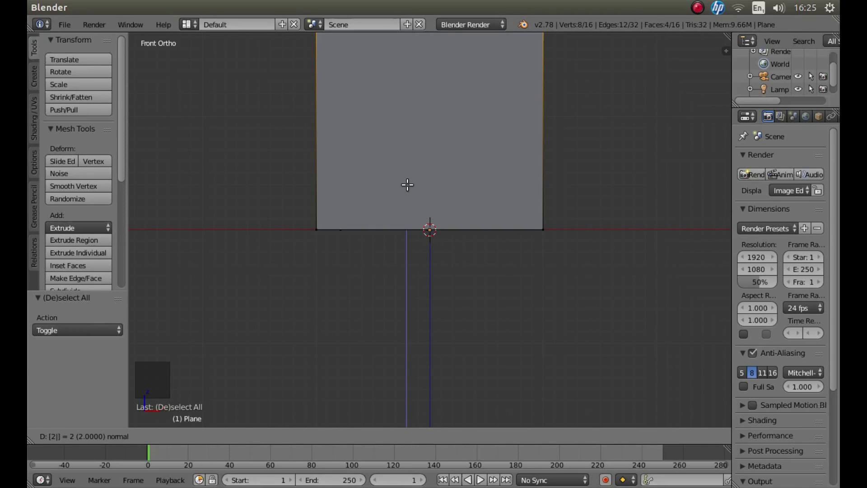
key(Return)
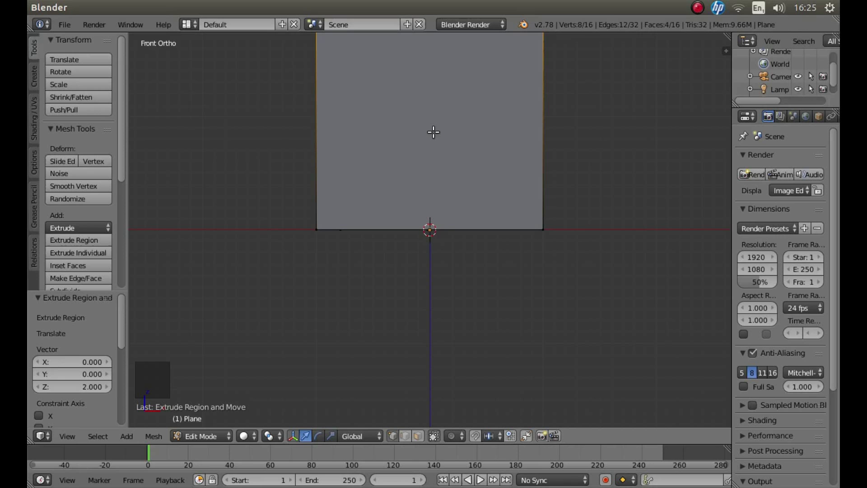
shift+middle_drag(434, 132, 433, 263)
scroll(429, 266, up, 1)
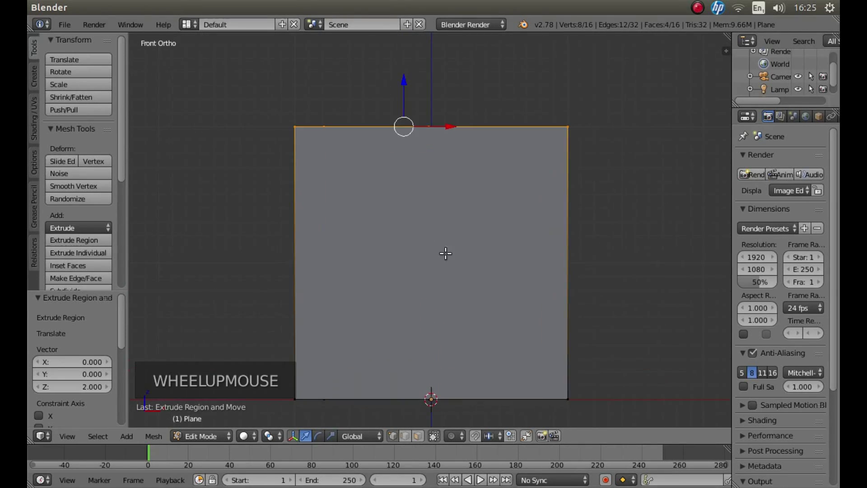
middle_drag(458, 88, 451, 250)
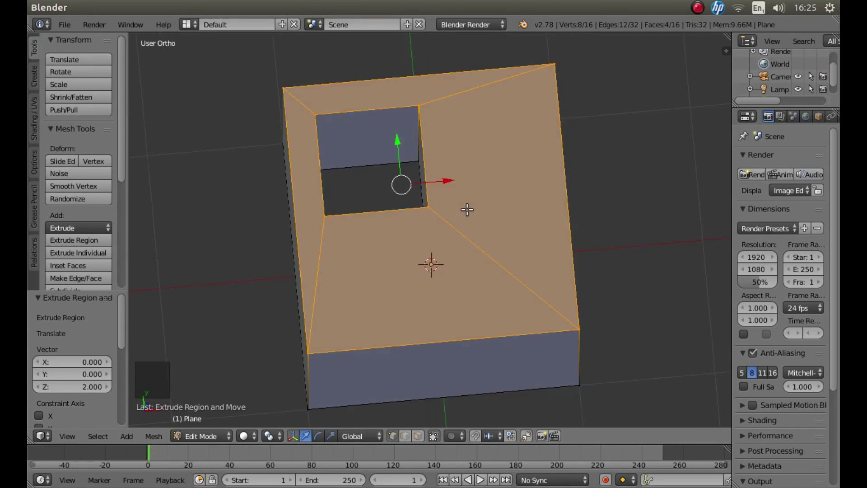
middle_drag(467, 210, 446, 239)
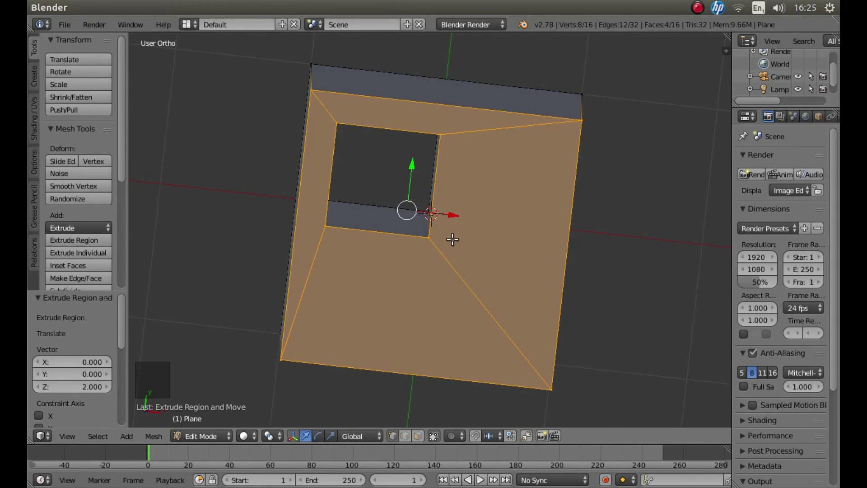